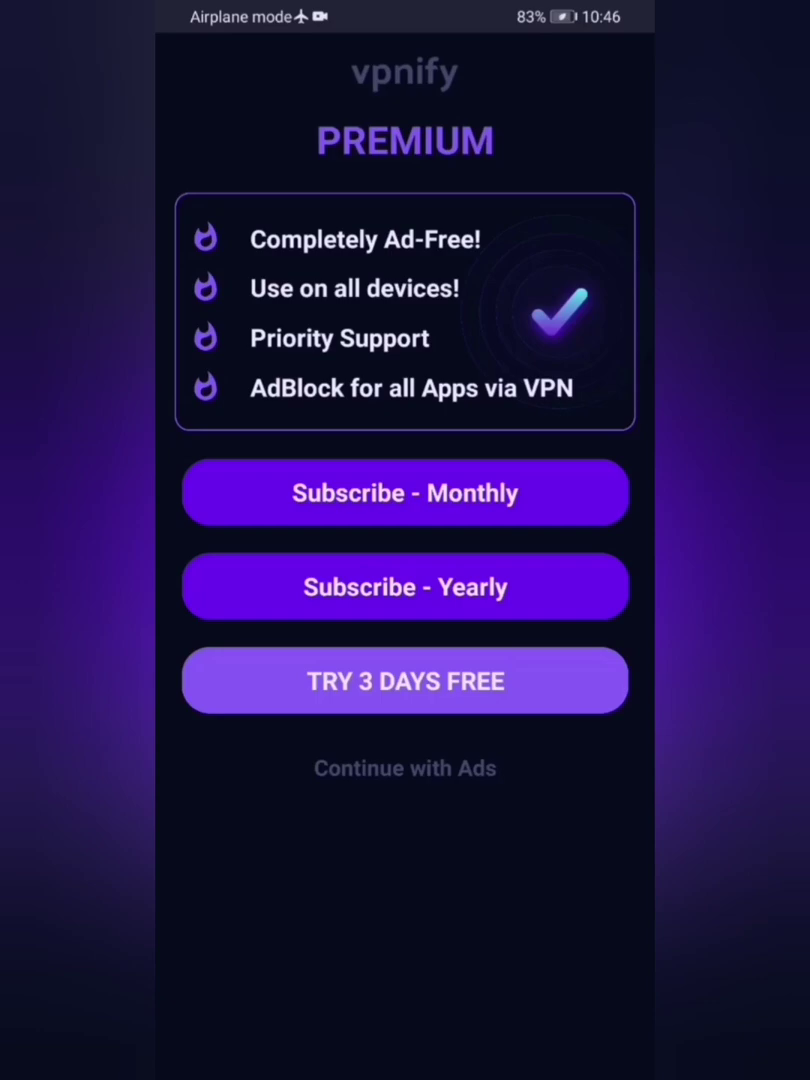
Dismiss the Premium paywall with 'Continue with Ads' to keep the free version.
click(333, 617)
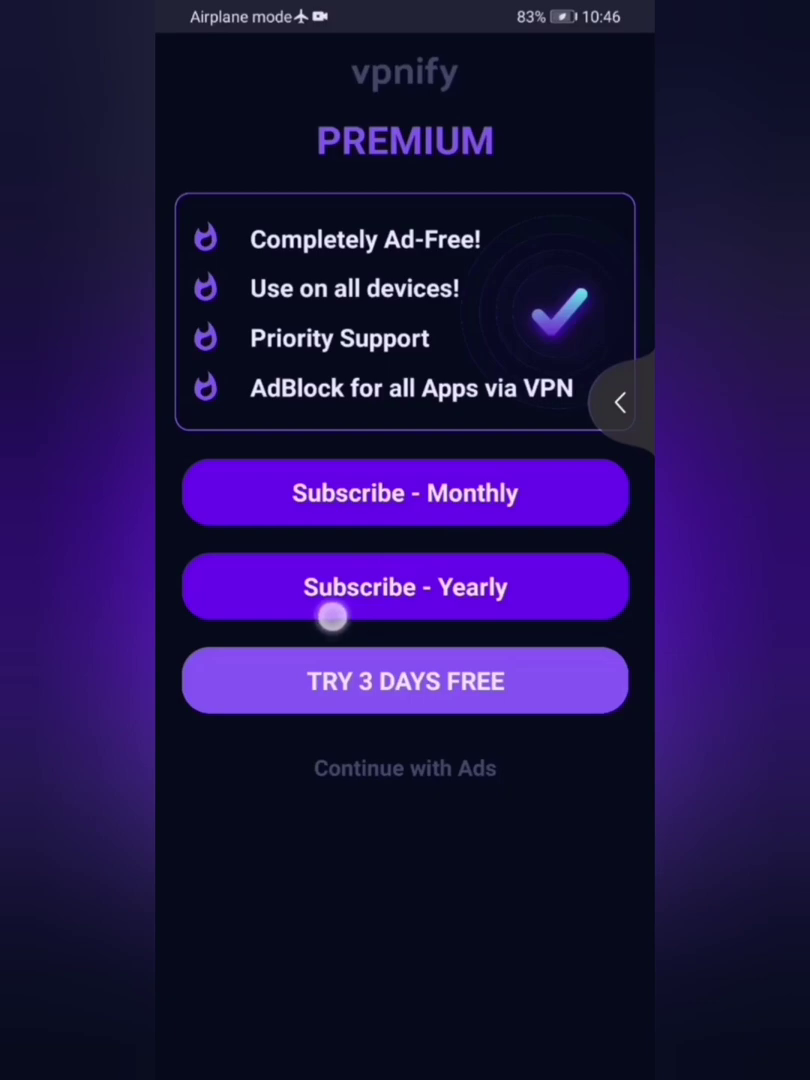
click(429, 770)
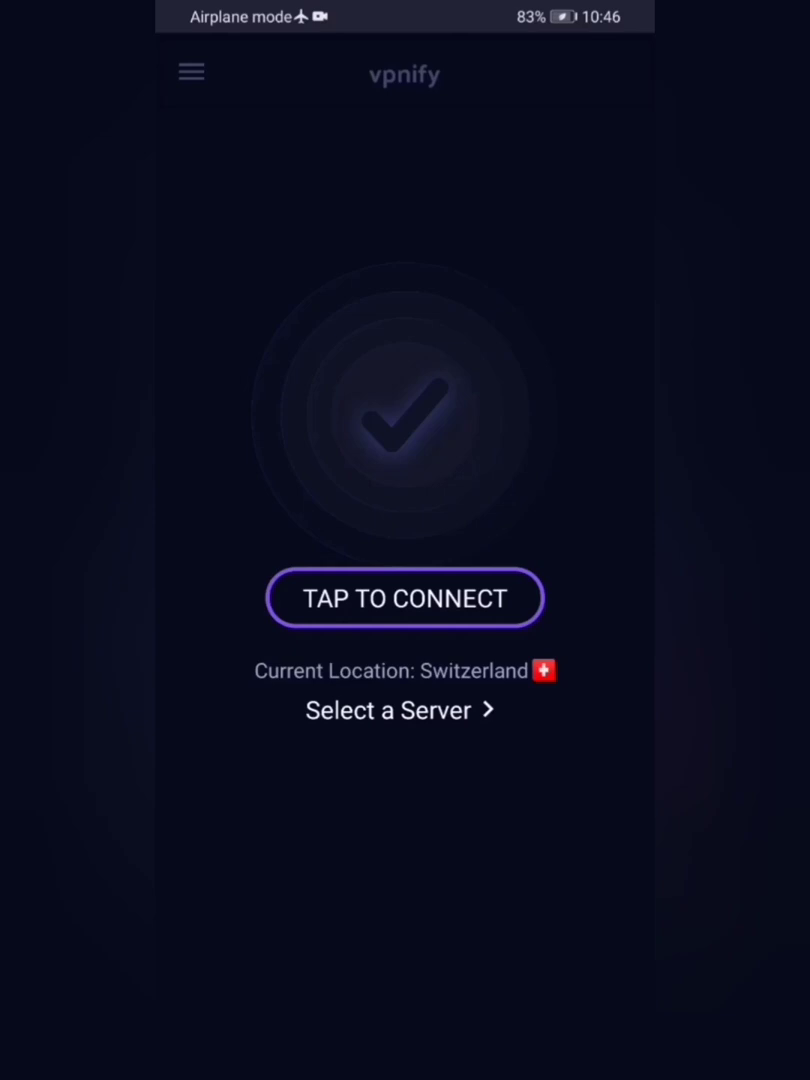
click(387, 604)
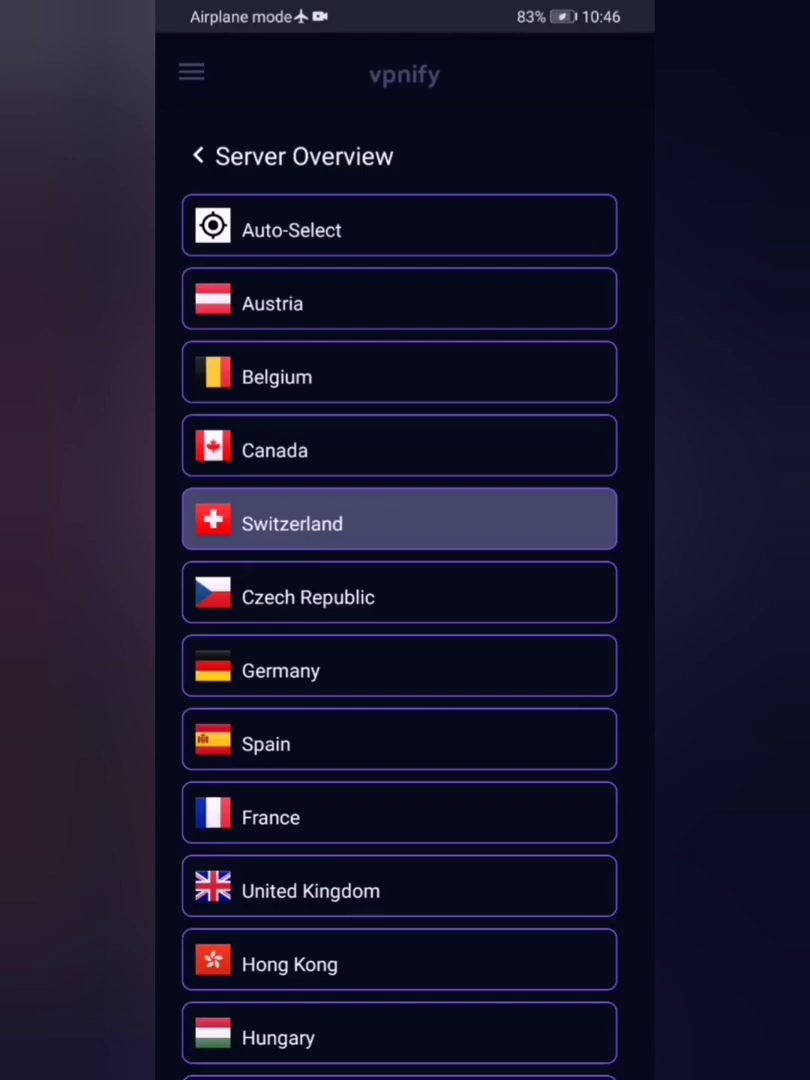
drag(528, 224, 600, 183)
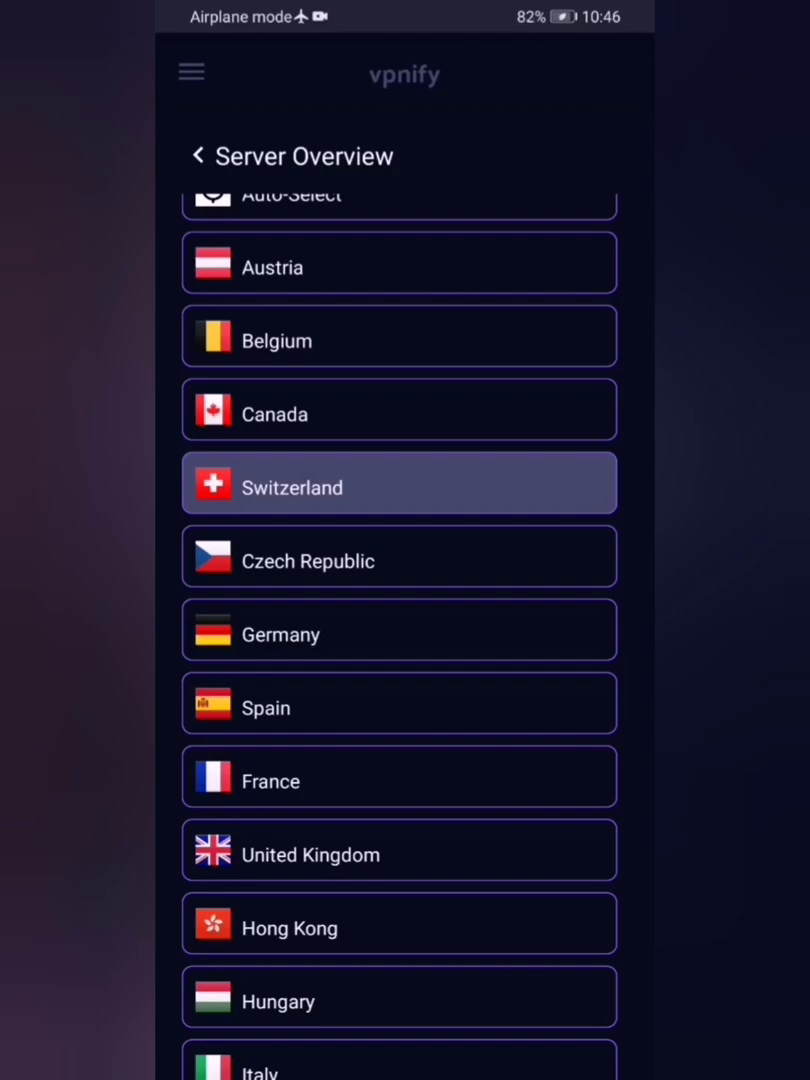
drag(460, 602, 460, 639)
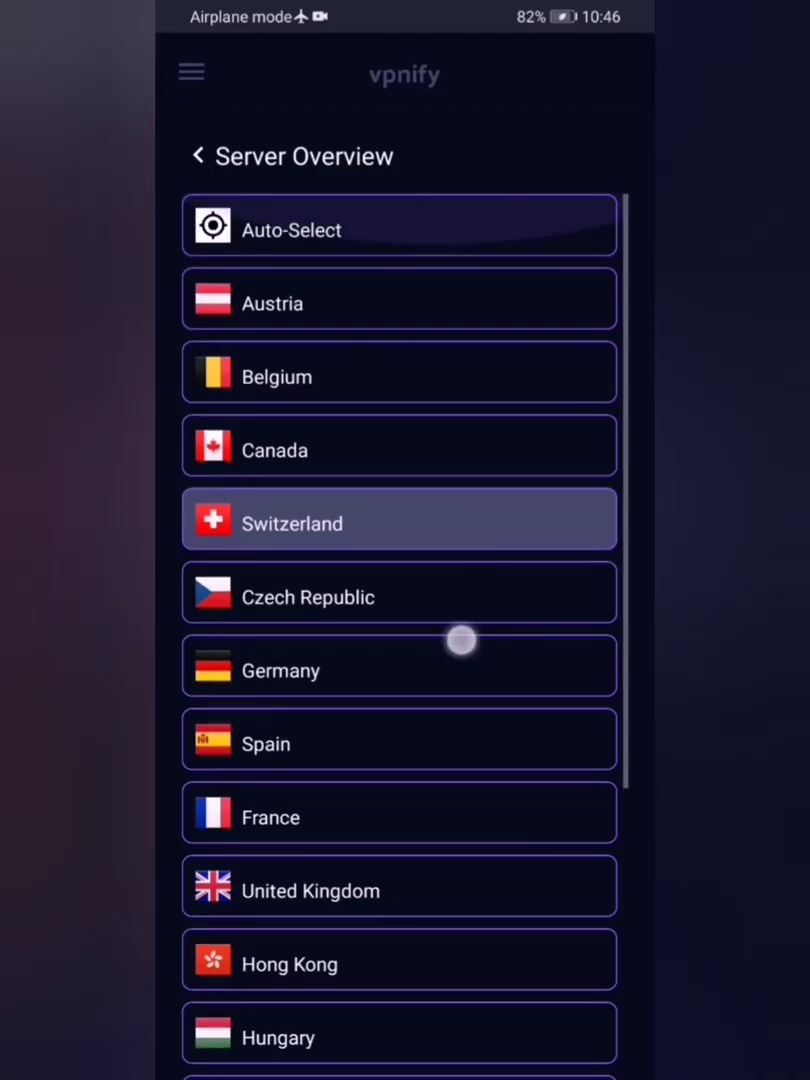
mouse_move(453, 735)
mouse_down()
mouse_move(443, 670)
mouse_move(447, 820)
mouse_up()
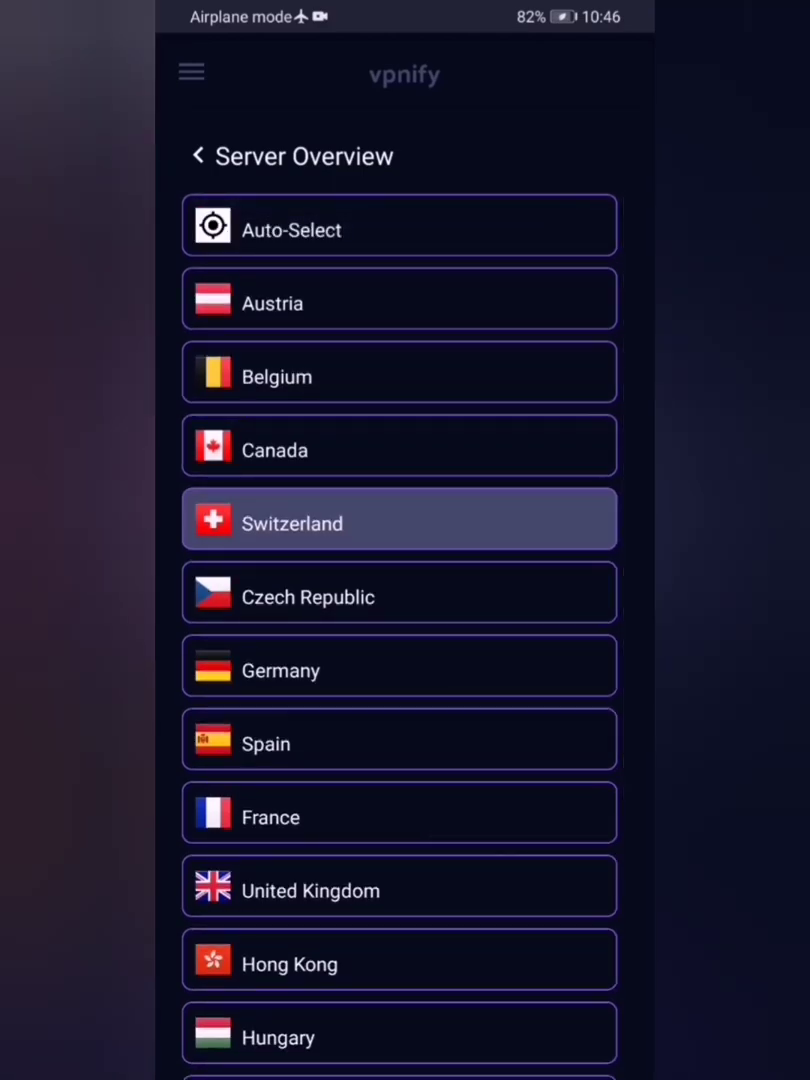
drag(192, 412, 188, 400)
drag(341, 920, 330, 885)
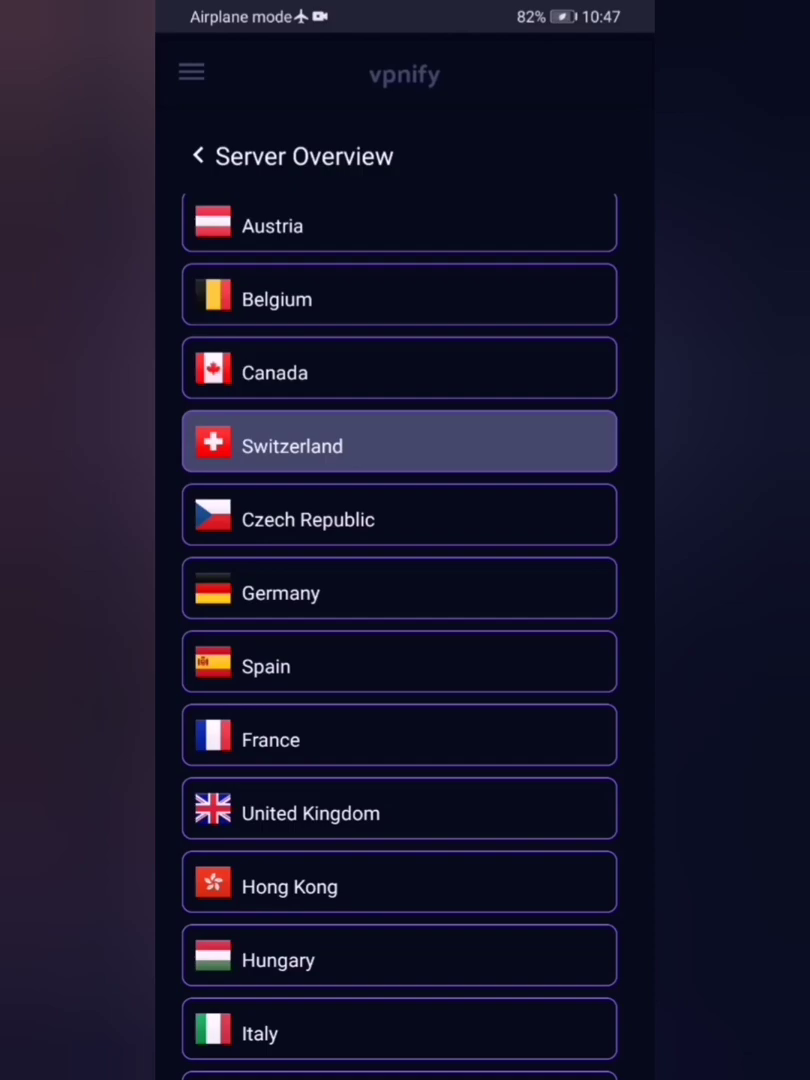
drag(243, 916, 243, 750)
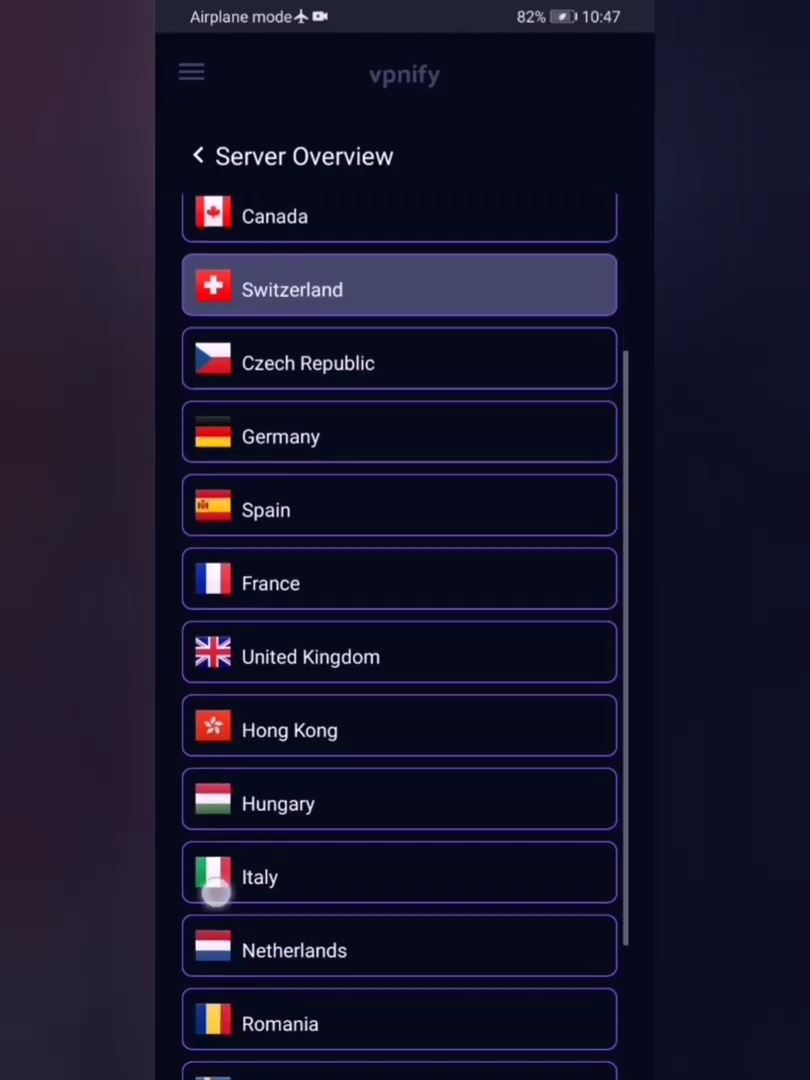
mouse_move(213, 885)
mouse_down()
mouse_move(181, 810)
mouse_move(177, 640)
mouse_up()
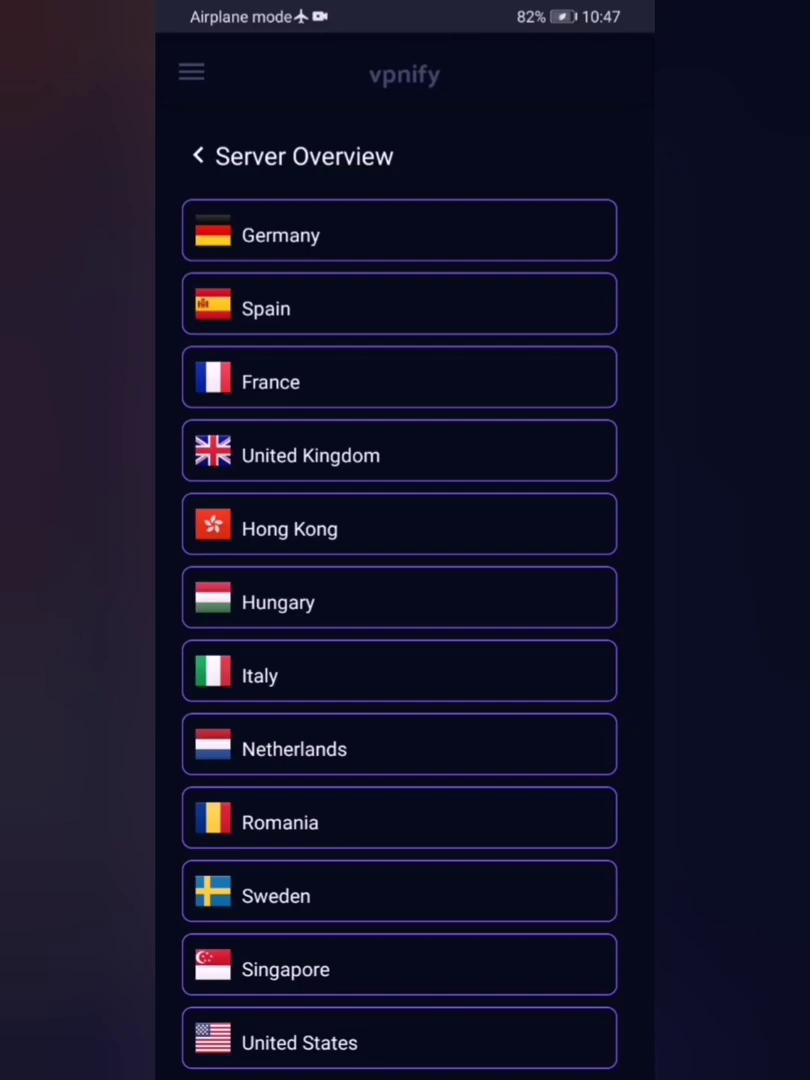
key(Escape)
Try connecting the VPN, then turn on Wi-Fi from quick settings.
click(306, 597)
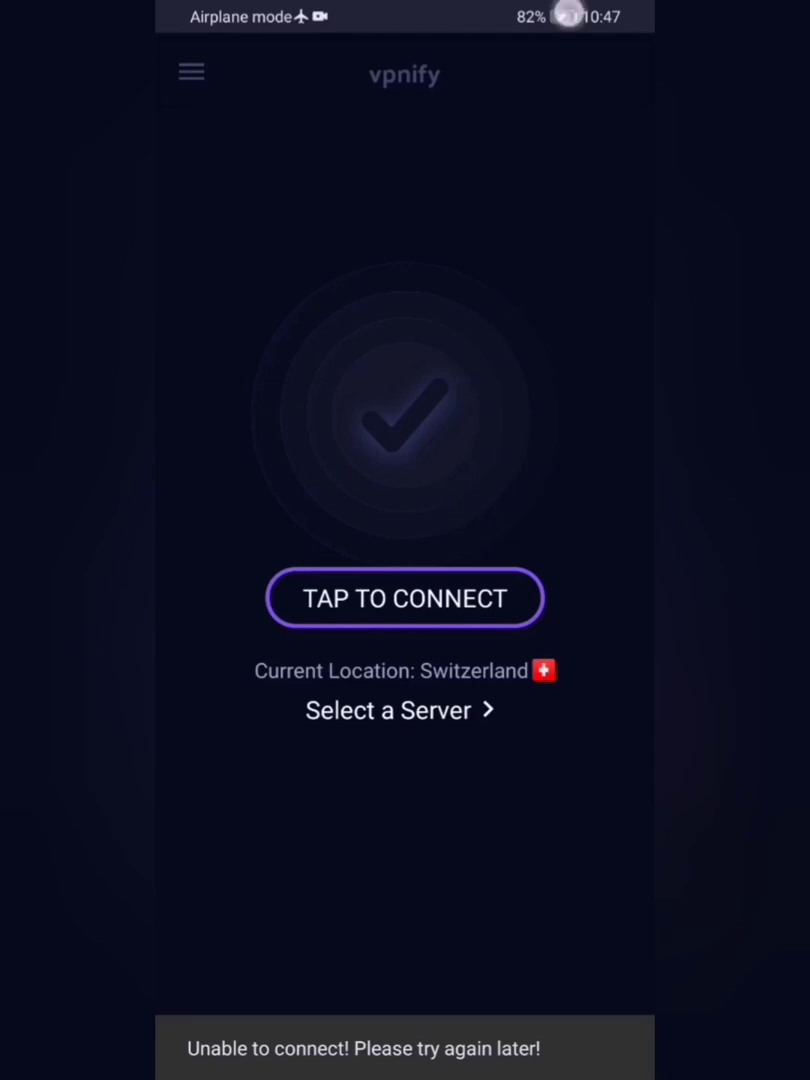
drag(557, 31, 419, 622)
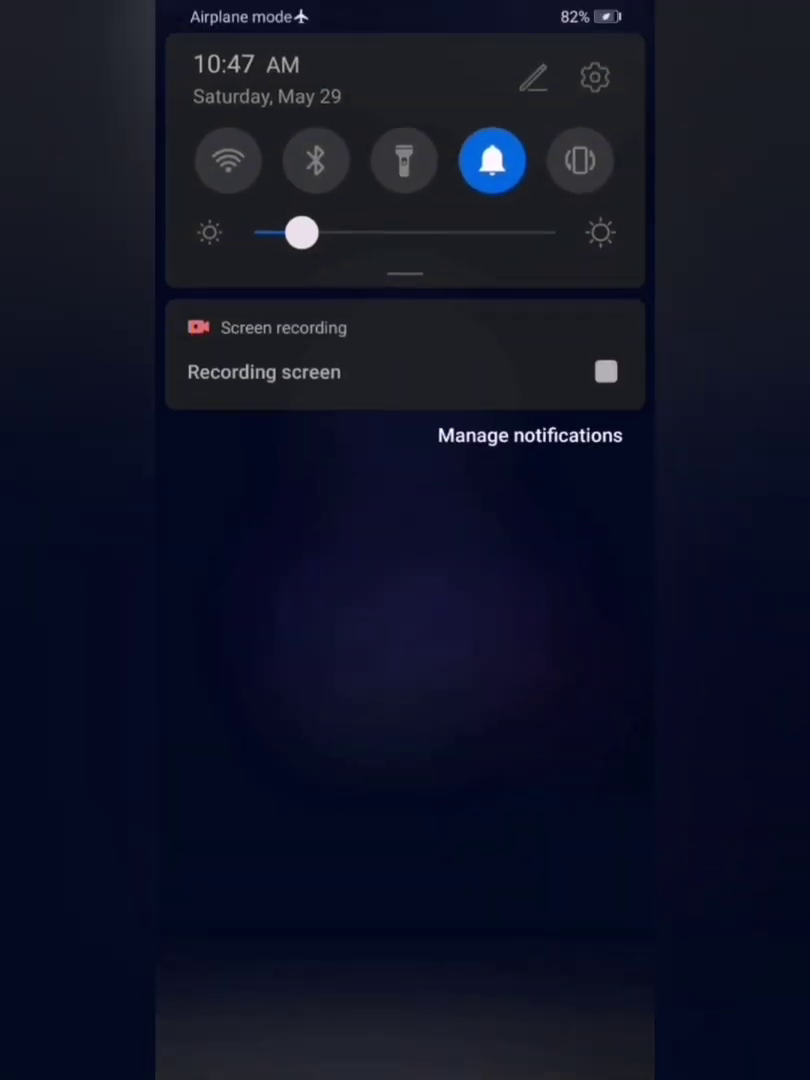
click(228, 160)
drag(405, 700, 405, 150)
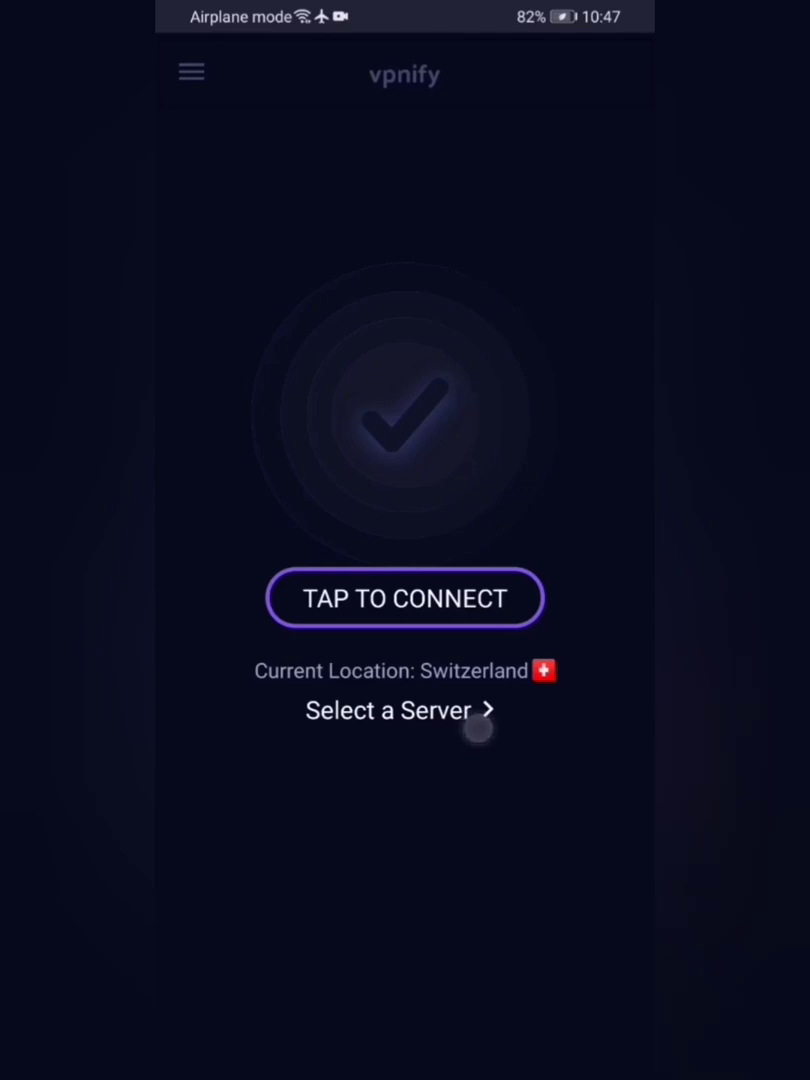
Pick Auto-Select as the server location and start connecting.
click(480, 697)
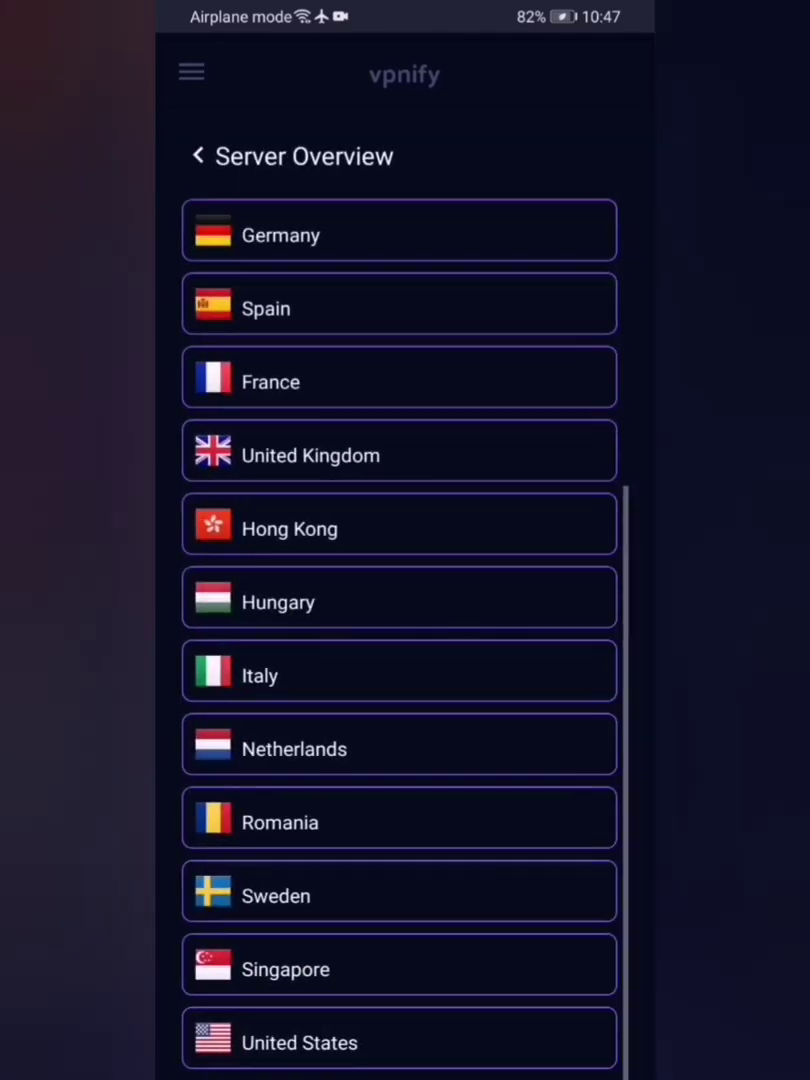
scroll(405, 600, up, 5)
click(245, 225)
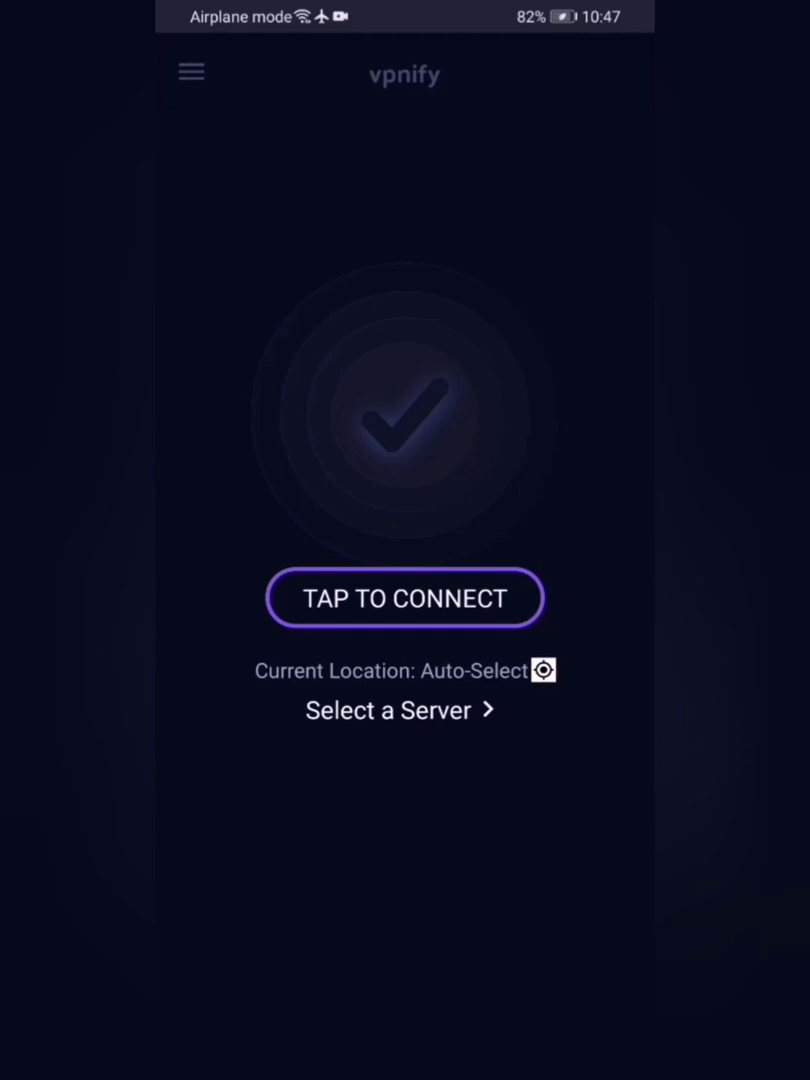
click(446, 603)
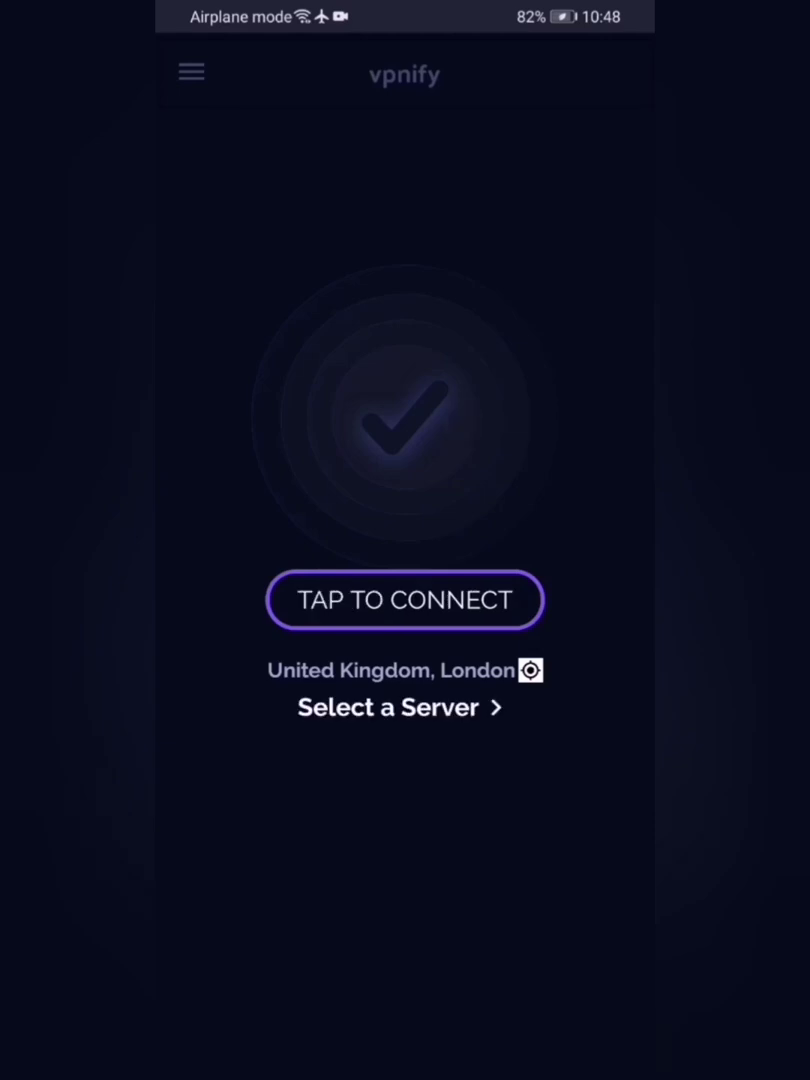
Check the notification shade while the VPN connects to United Kingdom, London.
drag(383, 10, 383, 371)
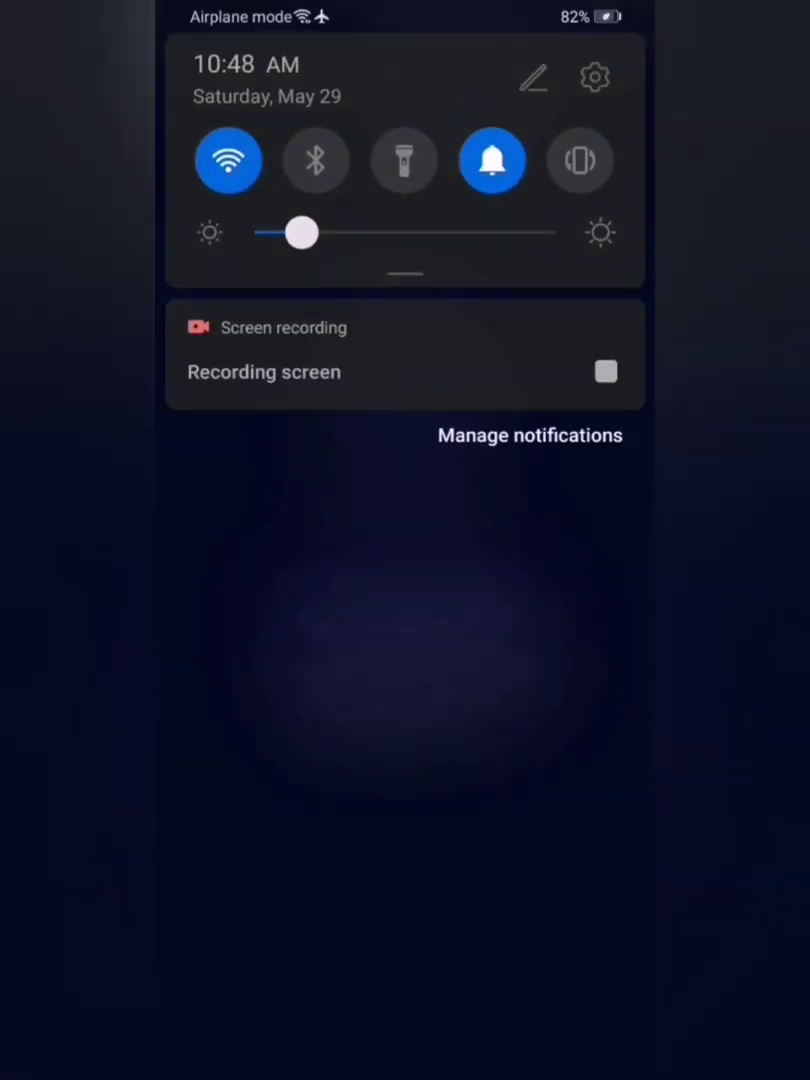
drag(400, 600, 400, 150)
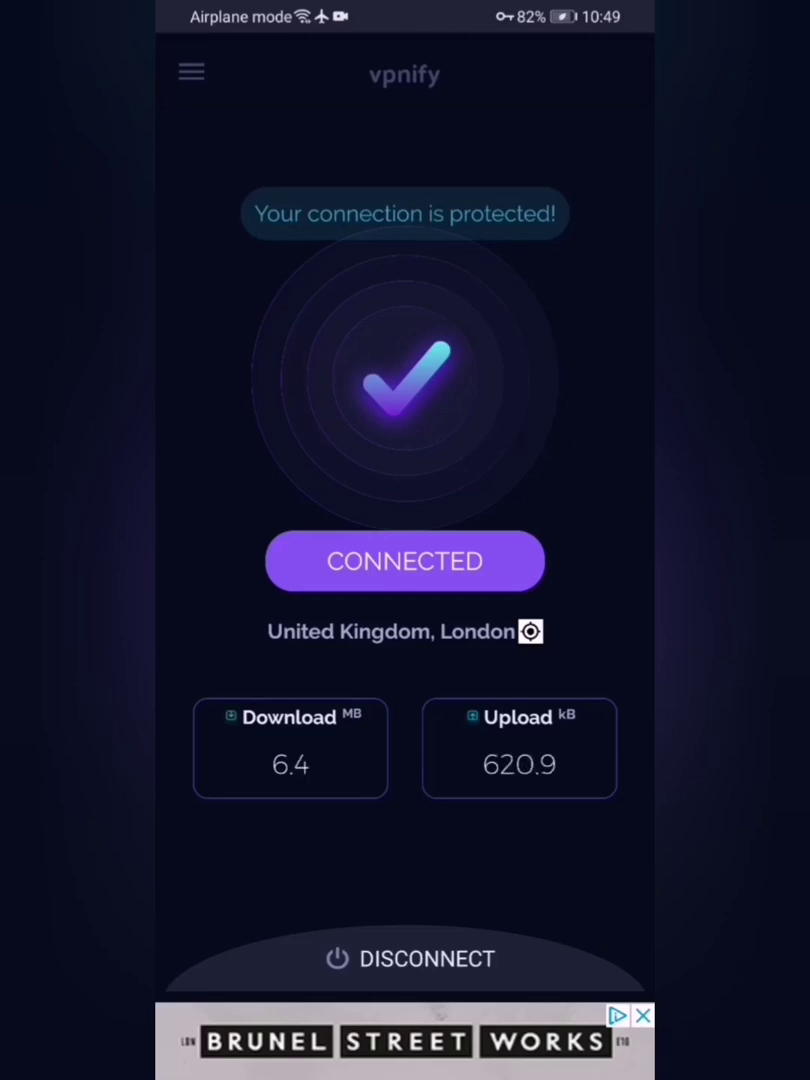
Close the bottom banner ad and request disconnecting the VPN.
click(642, 1016)
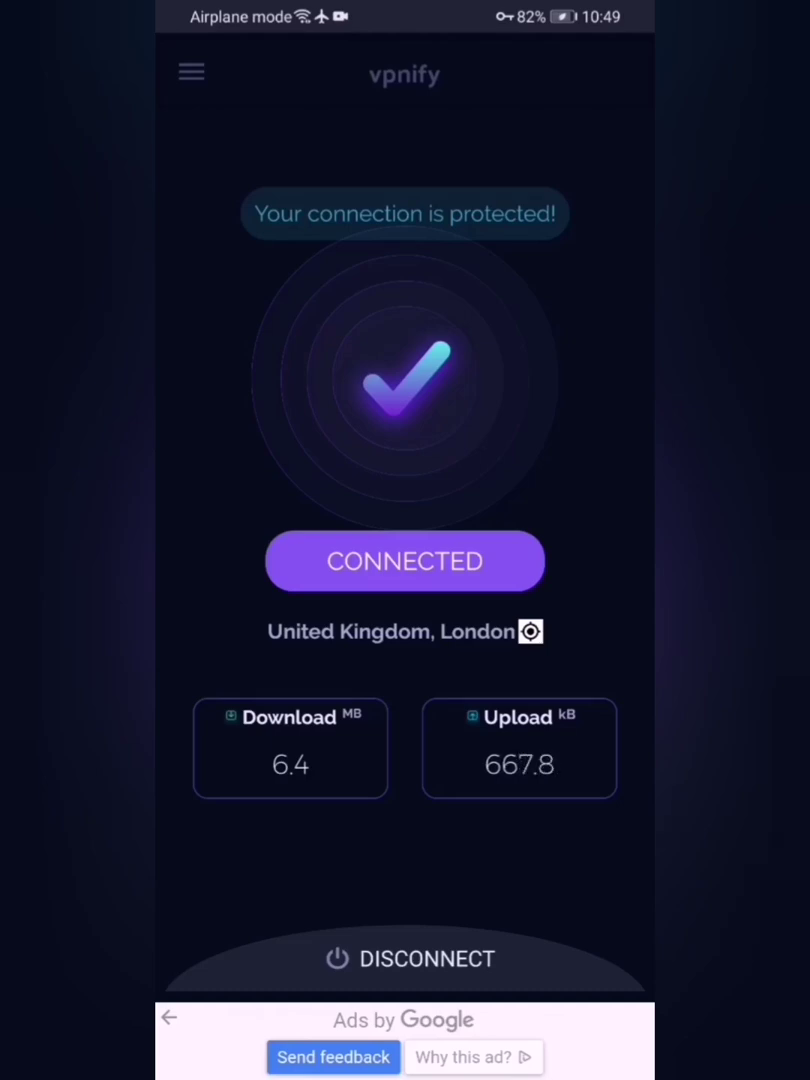
click(458, 962)
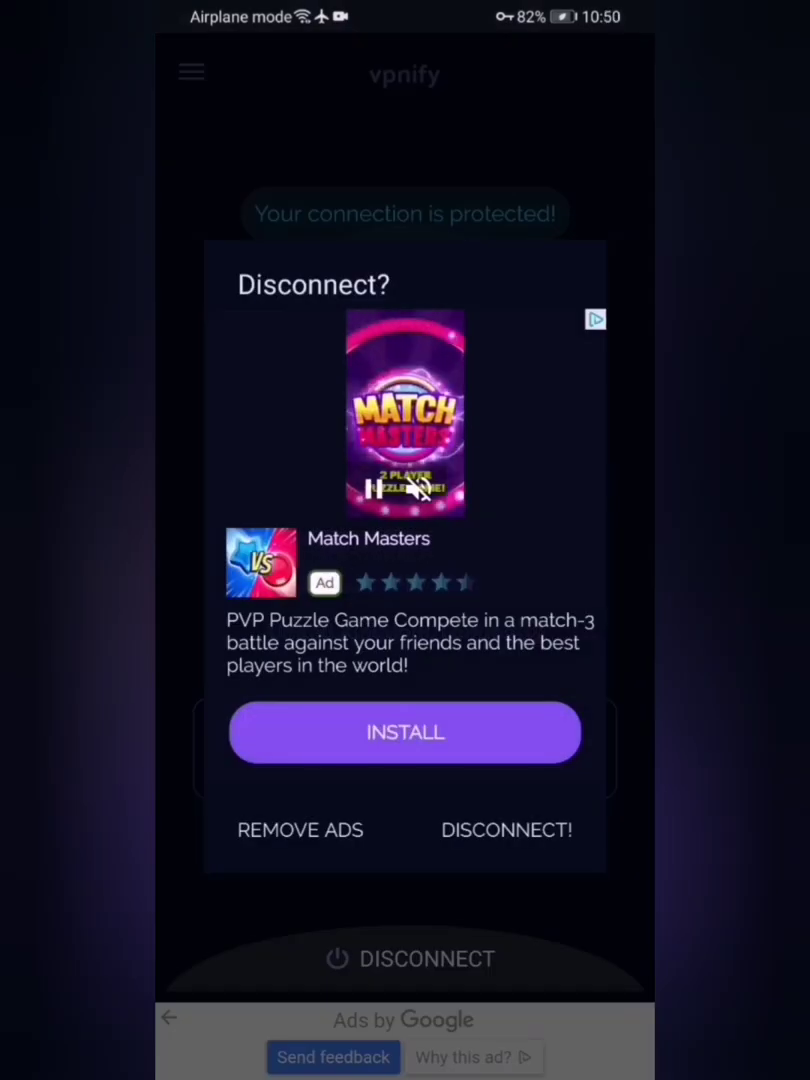
Confirm 'DISCONNECT!' in the Disconnect? dialog to end the London connection.
click(530, 837)
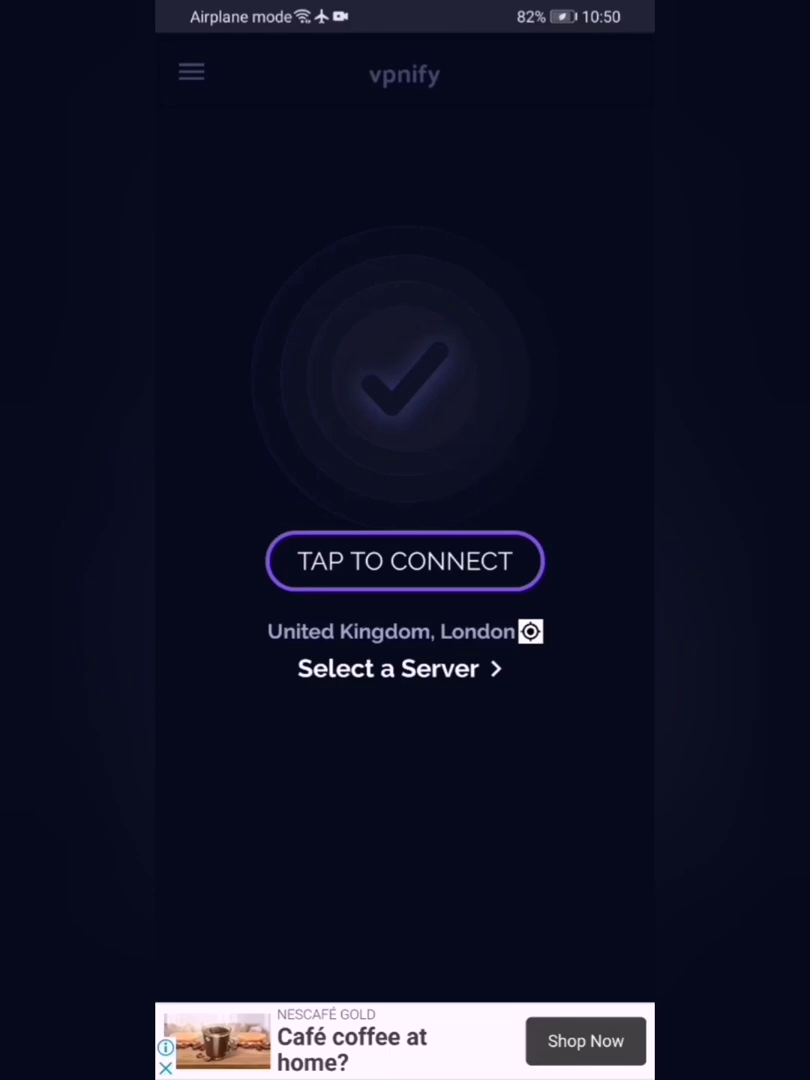
click(501, 369)
mouse_move(405, 434)
mouse_down()
mouse_move(467, 343)
mouse_move(405, 357)
mouse_move(405, 381)
mouse_move(395, 386)
mouse_move(366, 361)
mouse_move(354, 381)
mouse_move(391, 429)
mouse_move(405, 429)
mouse_move(468, 347)
mouse_up()
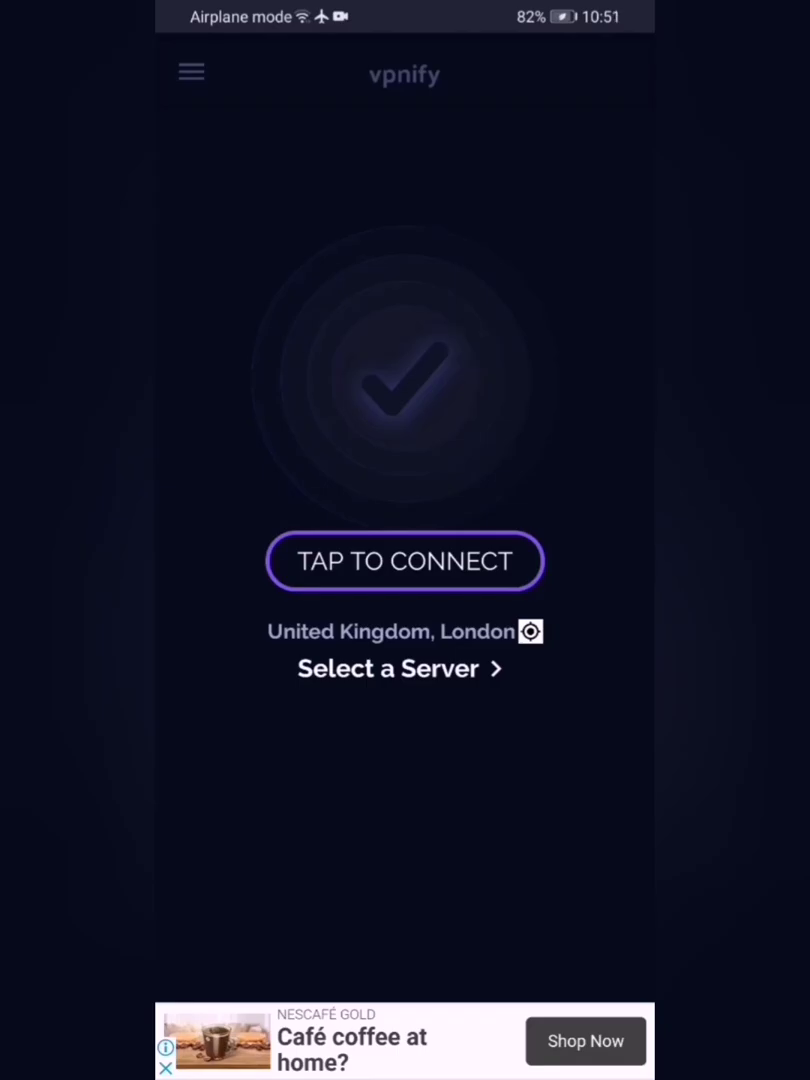